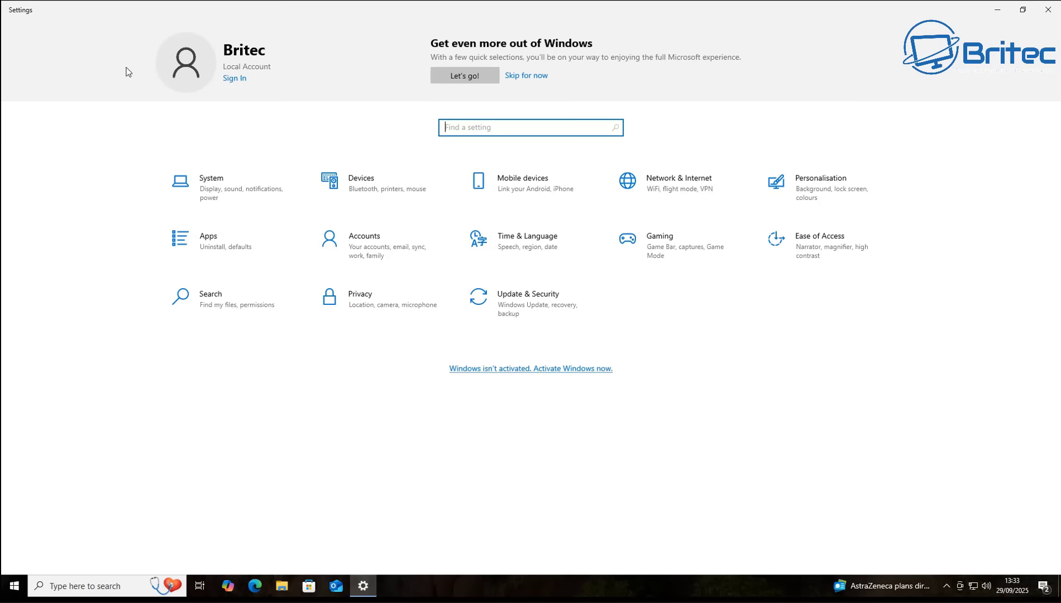
Step: Open the Windows 11 hardware requirements page from Windows Update and examine the minimum system requirements
{"action": "left_click", "coordinate": [512, 311]}
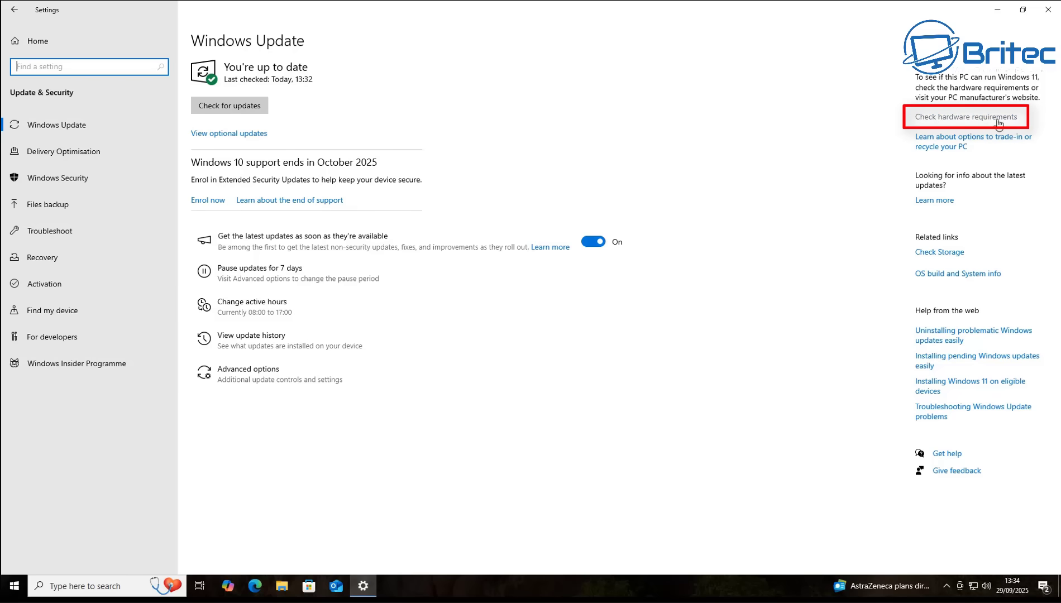
{"action": "left_click", "coordinate": [983, 120]}
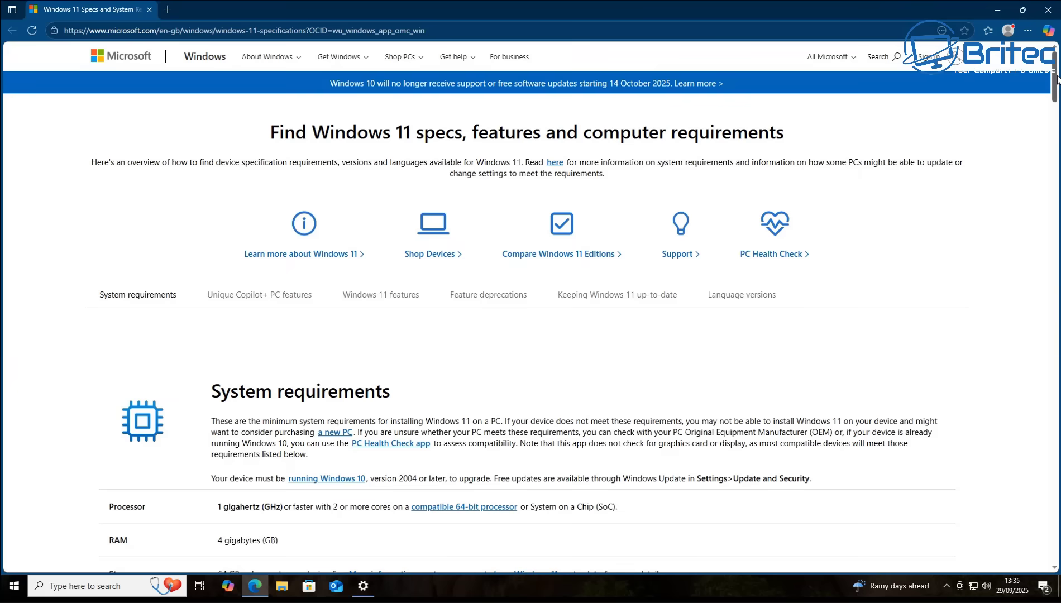
{"action": "left_click_drag", "start_coordinate": [1057, 78], "coordinate": [1057, 102]}
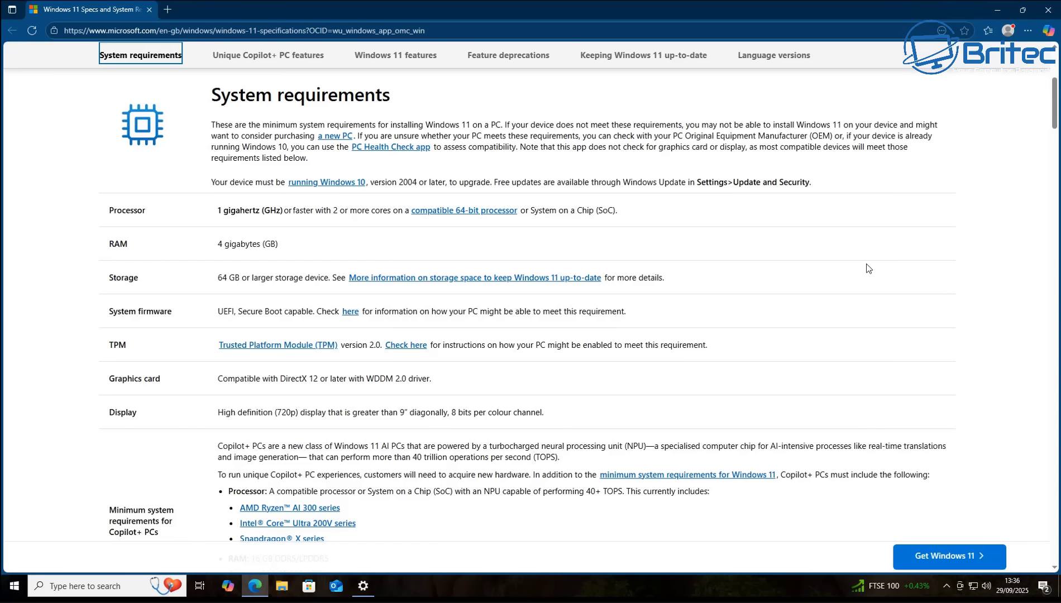
Step: Download the PC Health Check app from Microsoft's compatibility section and launch WindowsPCHealthCheckSetup.msi
{"action": "left_click", "coordinate": [399, 148]}
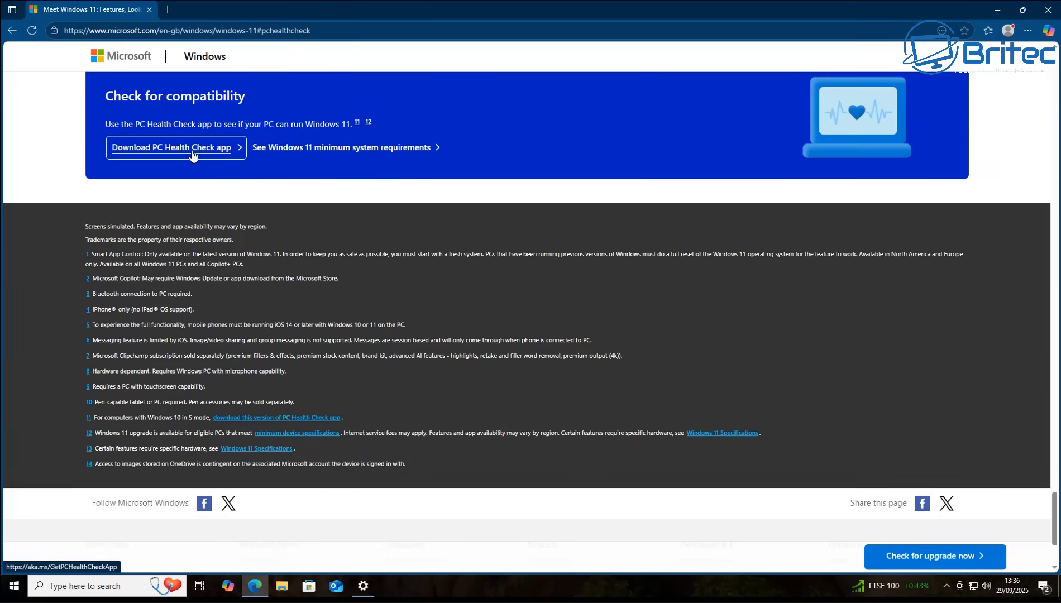
{"action": "left_click", "coordinate": [188, 150]}
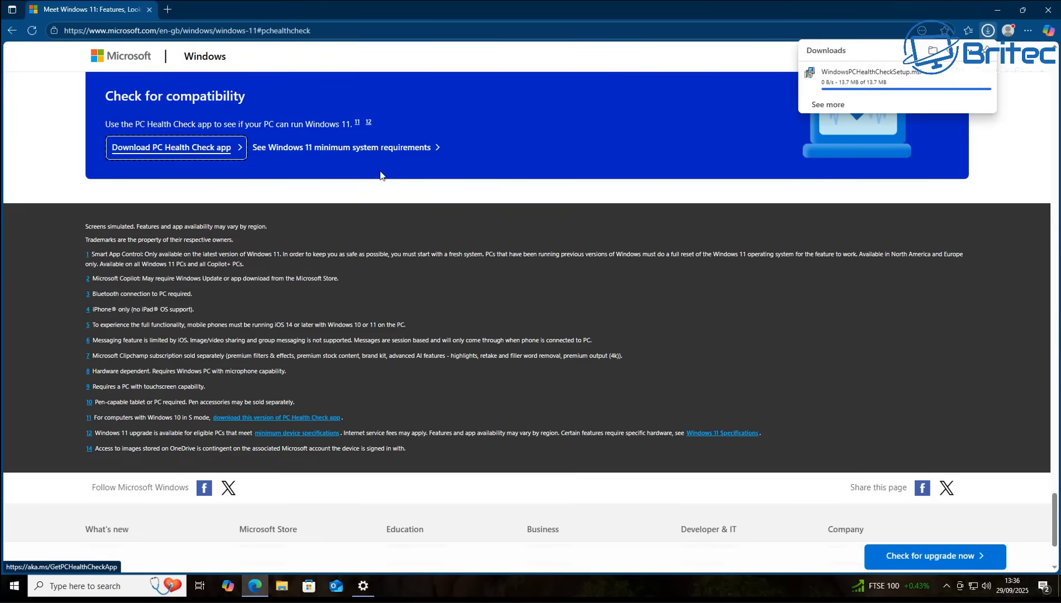
{"action": "mouse_move", "coordinate": [838, 78]}
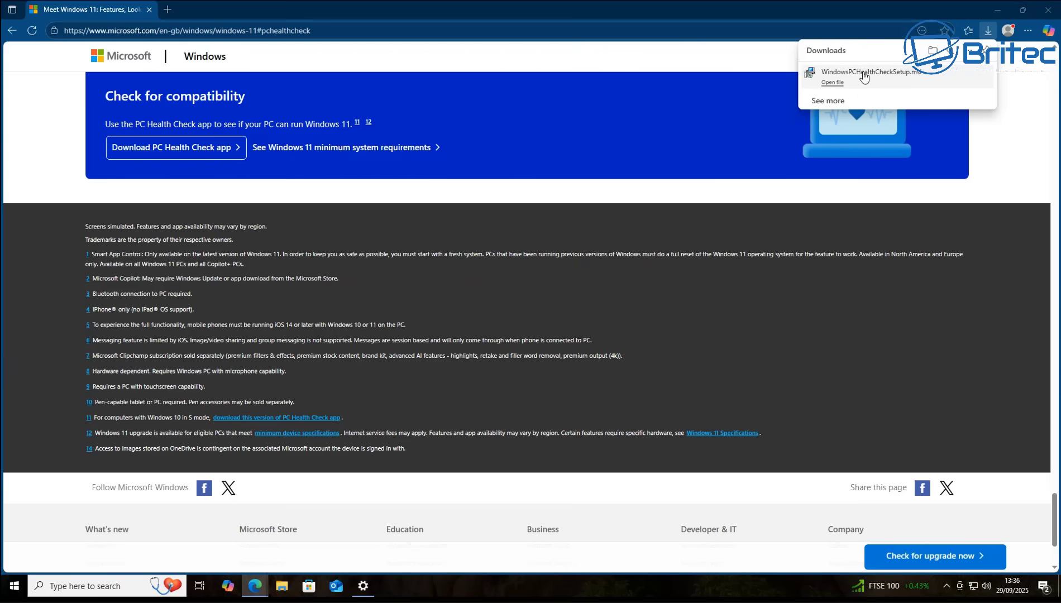
{"action": "left_click", "coordinate": [849, 79]}
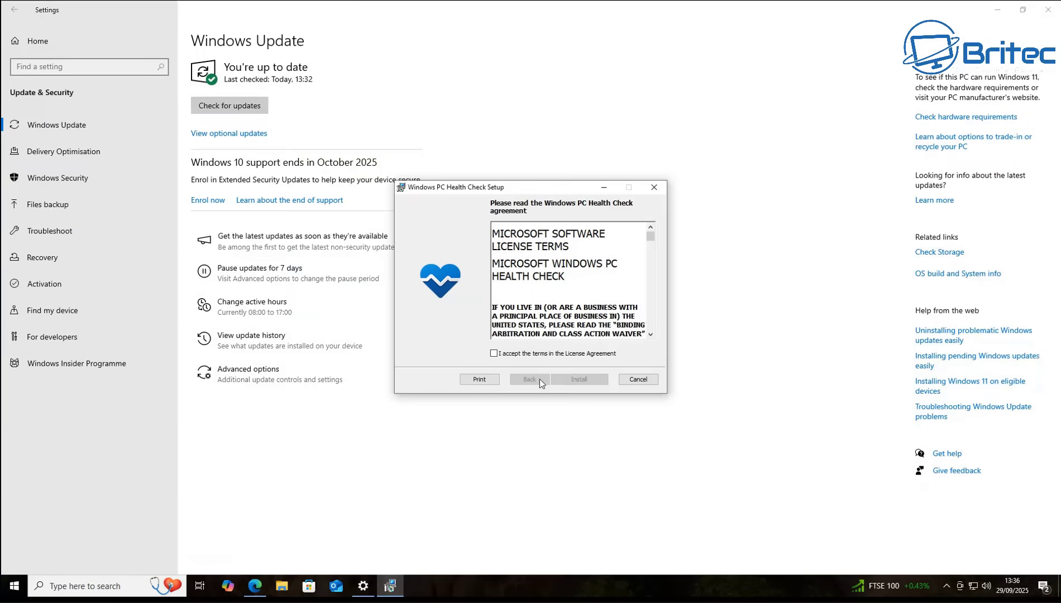
Step: Minimise Settings, accept the licence agreement, install Windows PC Health Check and finish setup with the app set to open
{"action": "left_click", "coordinate": [998, 9]}
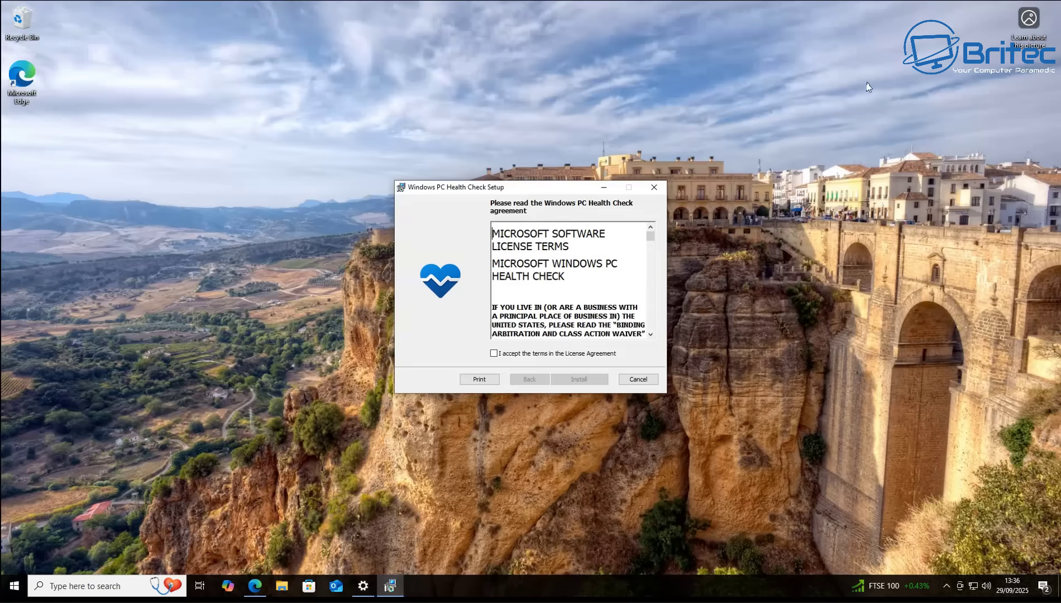
{"action": "left_click", "coordinate": [494, 353]}
{"action": "left_click", "coordinate": [581, 382]}
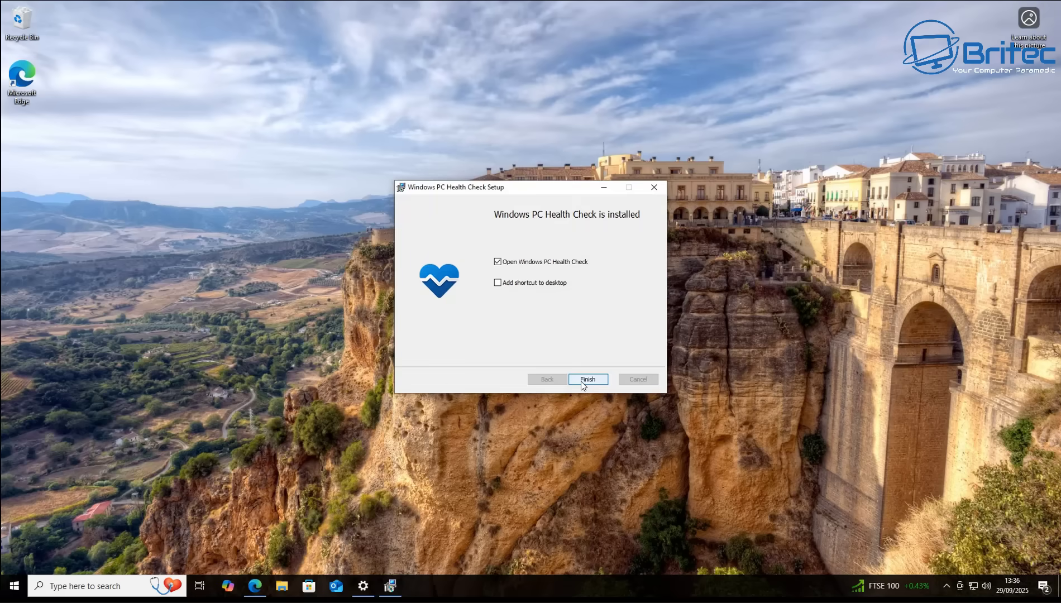
{"action": "left_click", "coordinate": [587, 379]}
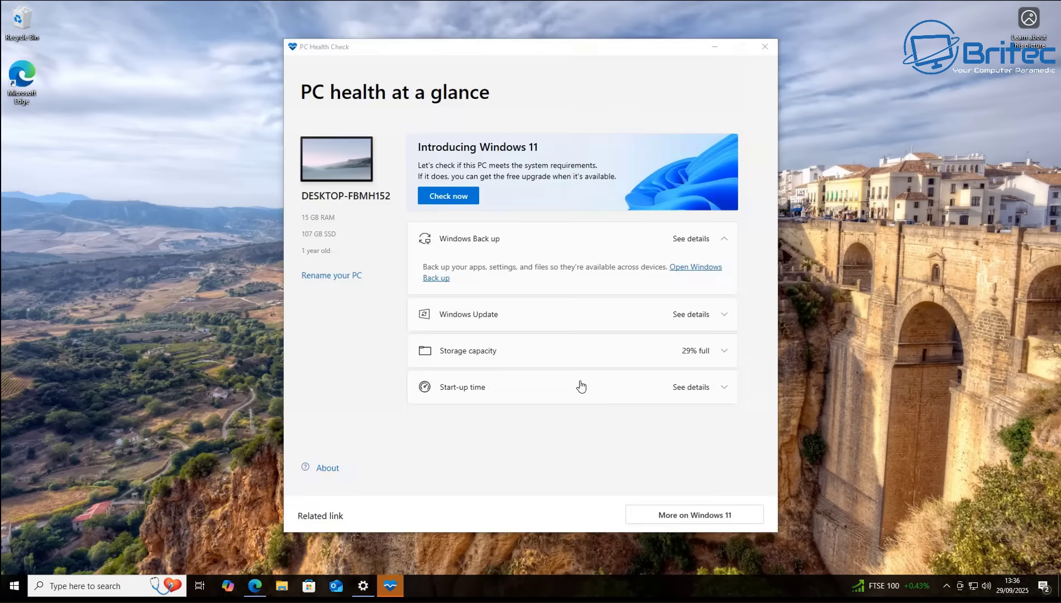
Step: Run the Windows 11 compatibility check, examine all results including the TPM 2.0 entry, and close the results
{"action": "left_click", "coordinate": [450, 197]}
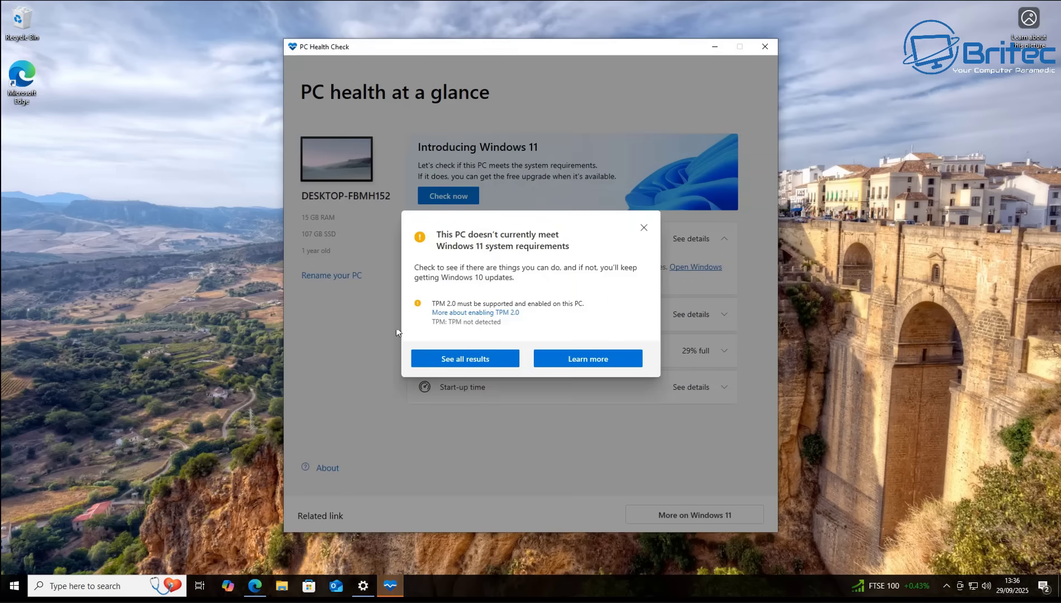
{"action": "left_click", "coordinate": [488, 359]}
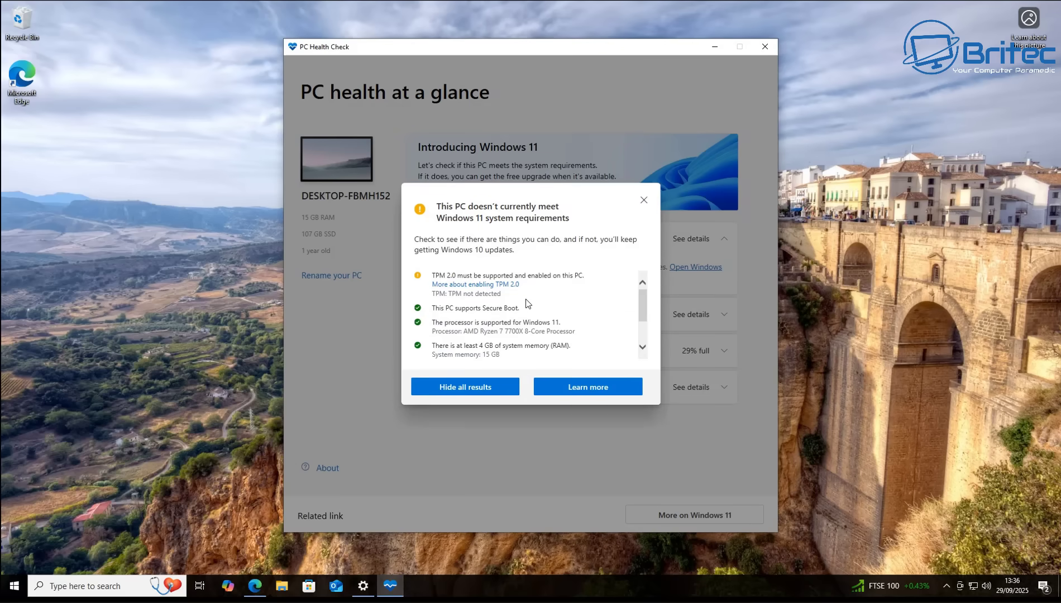
{"action": "left_click_drag", "start_coordinate": [501, 295], "coordinate": [448, 294]}
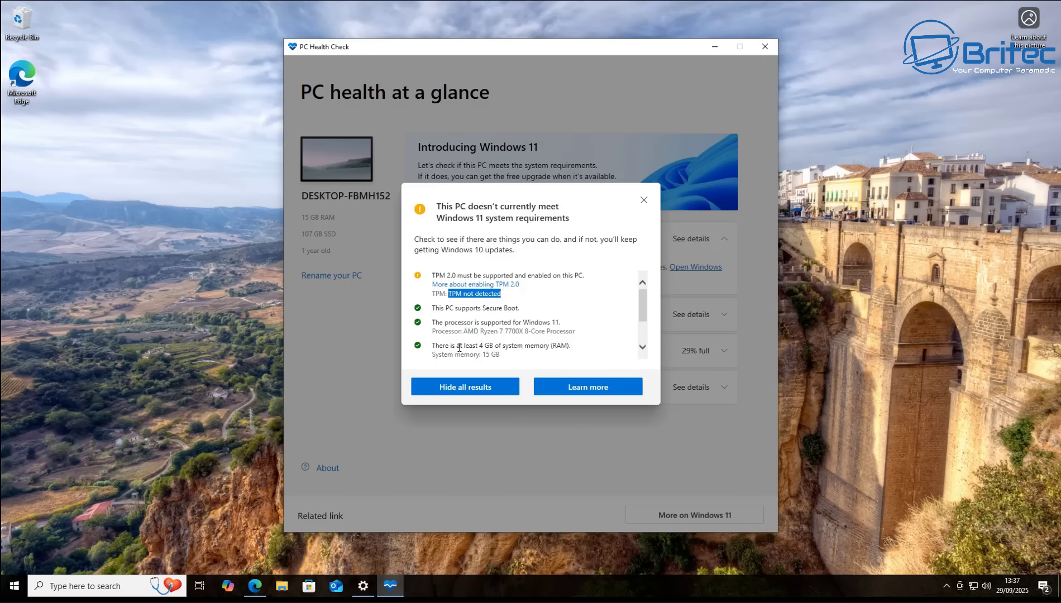
{"action": "left_click", "coordinate": [534, 289]}
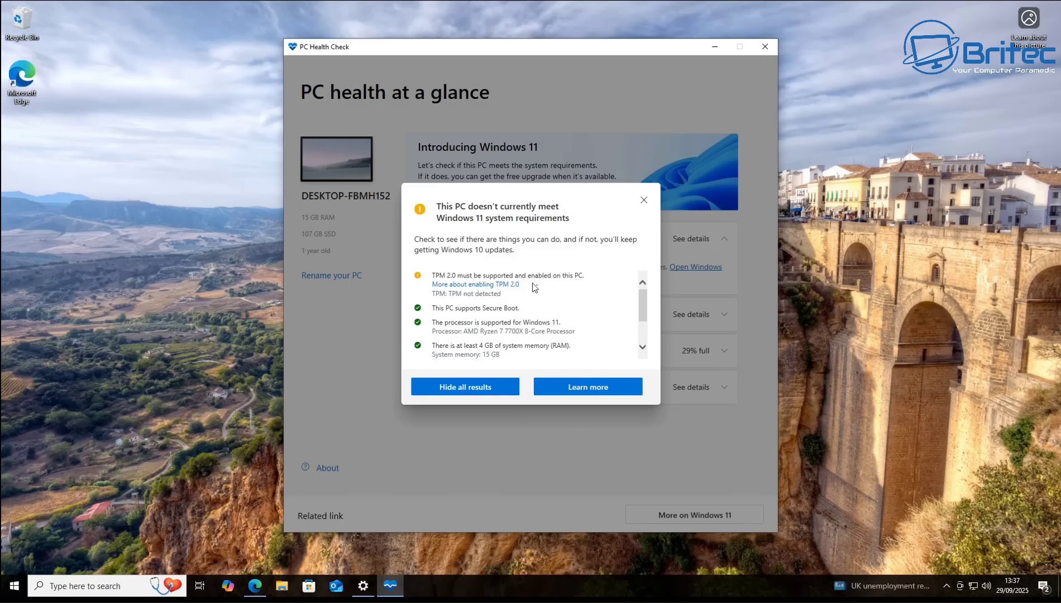
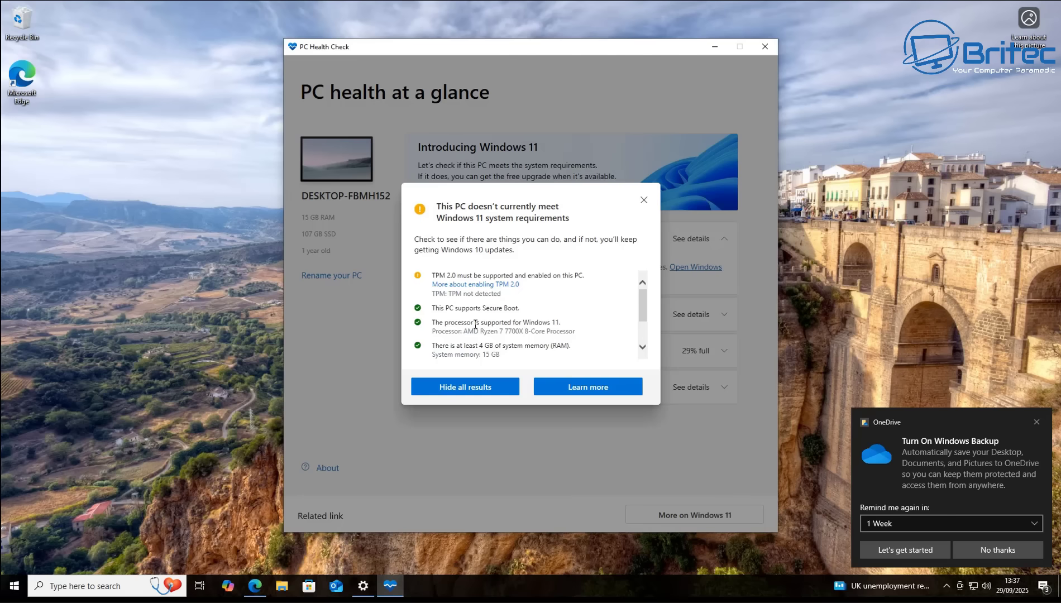
{"action": "left_click", "coordinate": [643, 200]}
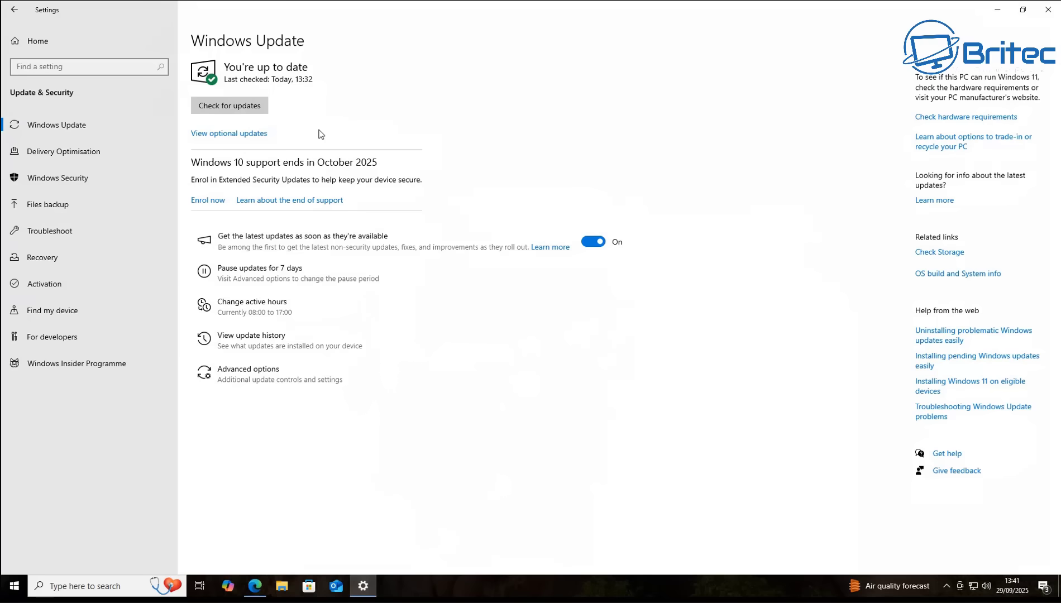
Step: Check for Windows updates and reopen the Update & Security page from the Settings home
{"action": "left_click", "coordinate": [239, 111]}
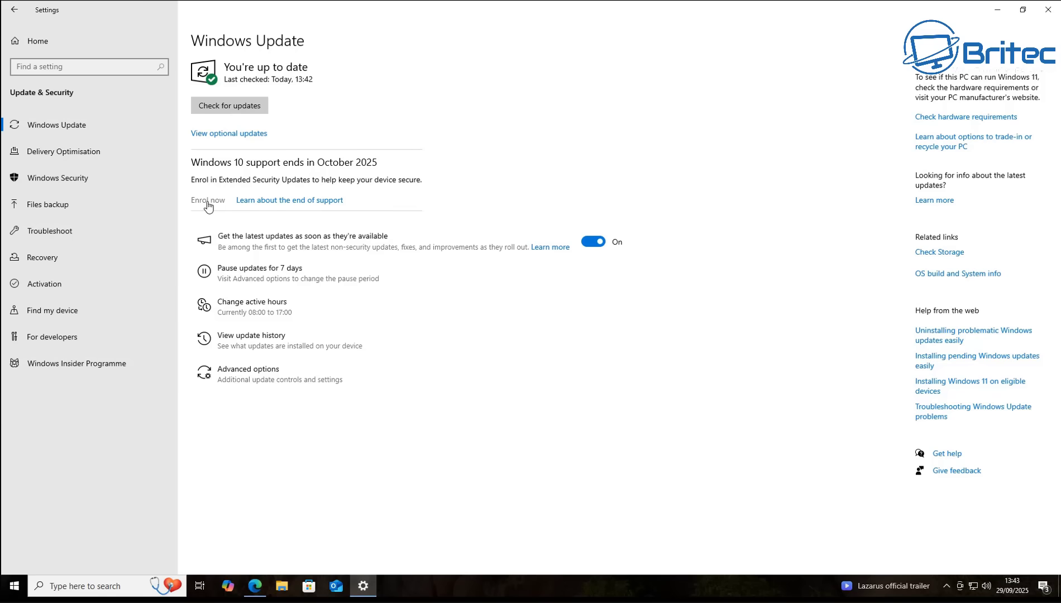
{"action": "left_click", "coordinate": [15, 9]}
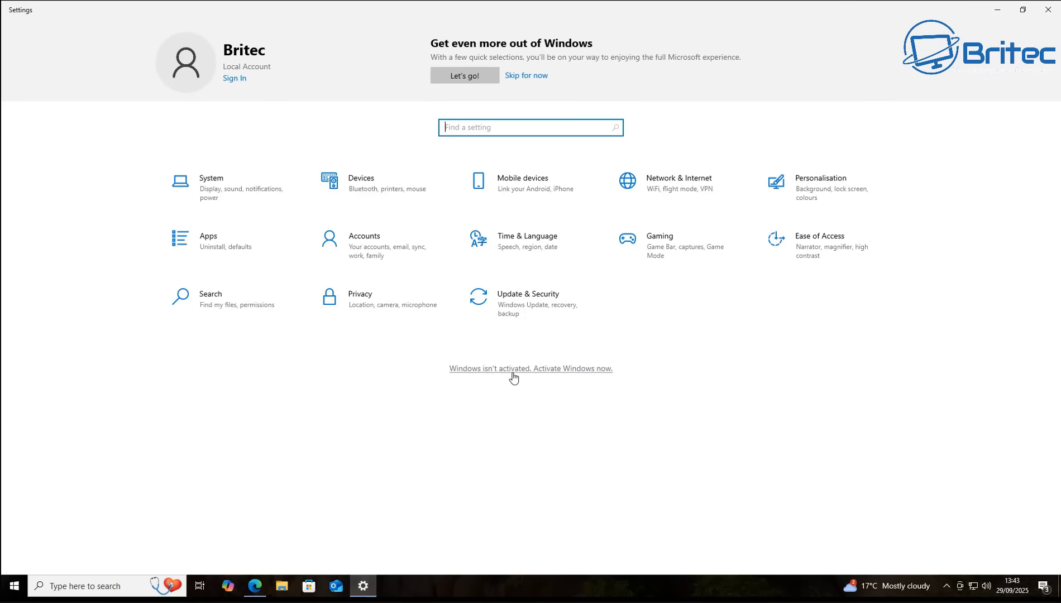
{"action": "left_click", "coordinate": [525, 302]}
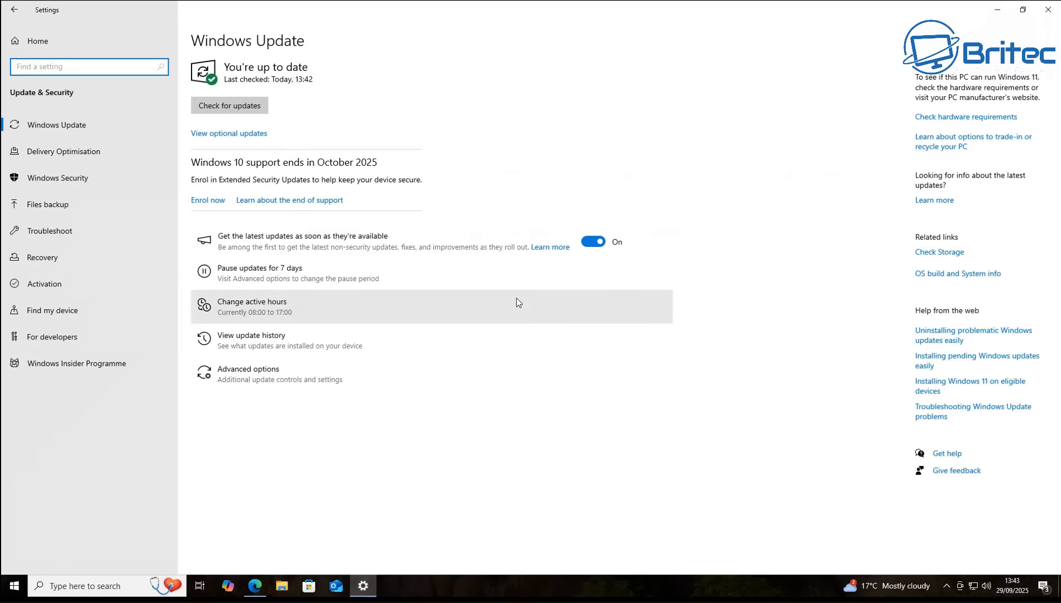
Step: Start enrolment in Extended Security Updates and sign in by approving a request with the Microsoft app
{"action": "left_click", "coordinate": [208, 201]}
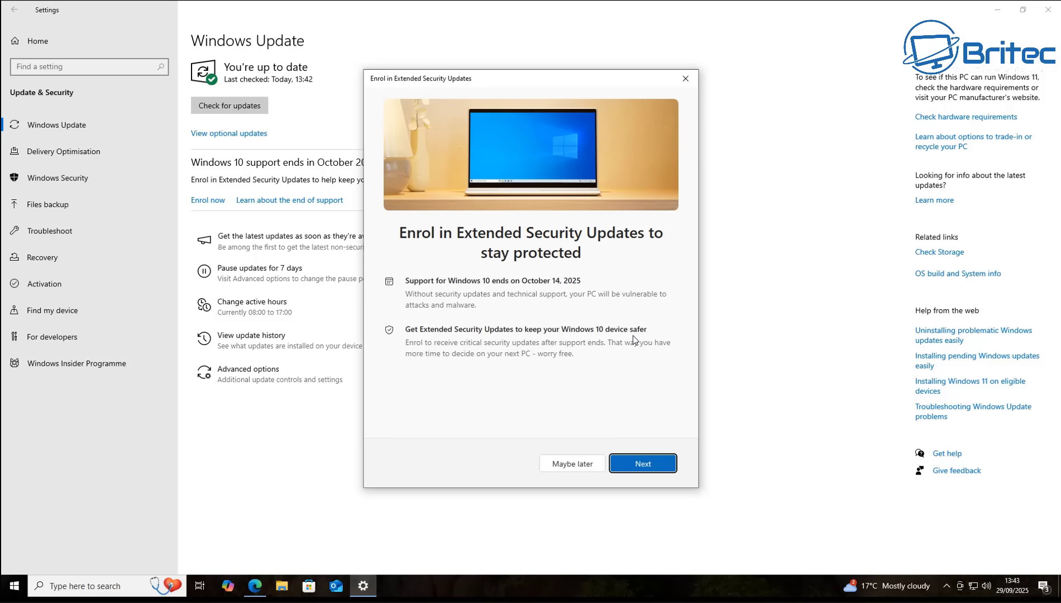
{"action": "left_click", "coordinate": [643, 464]}
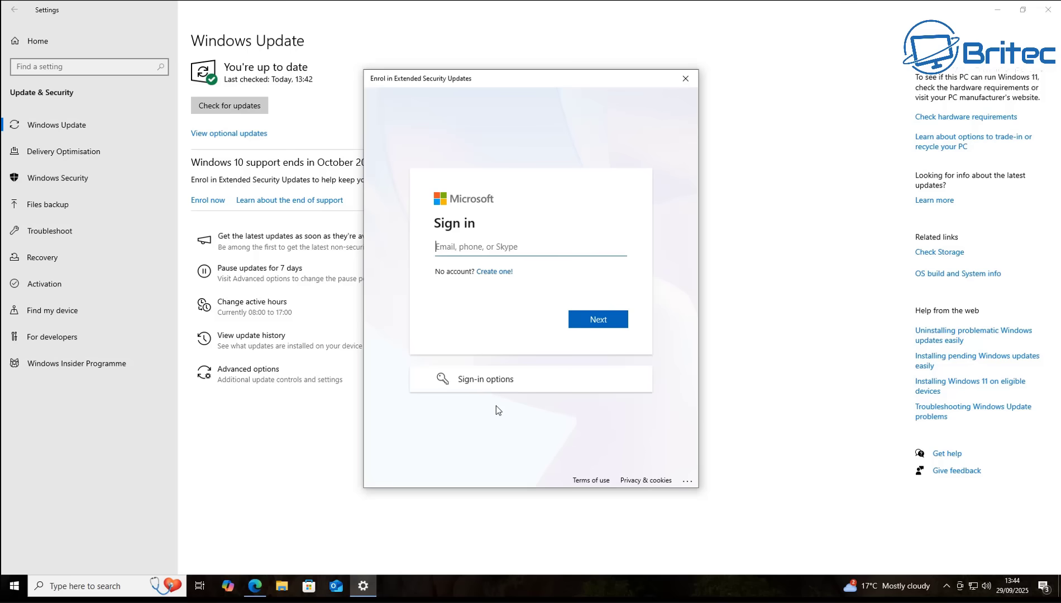
{"action": "left_click", "coordinate": [500, 379]}
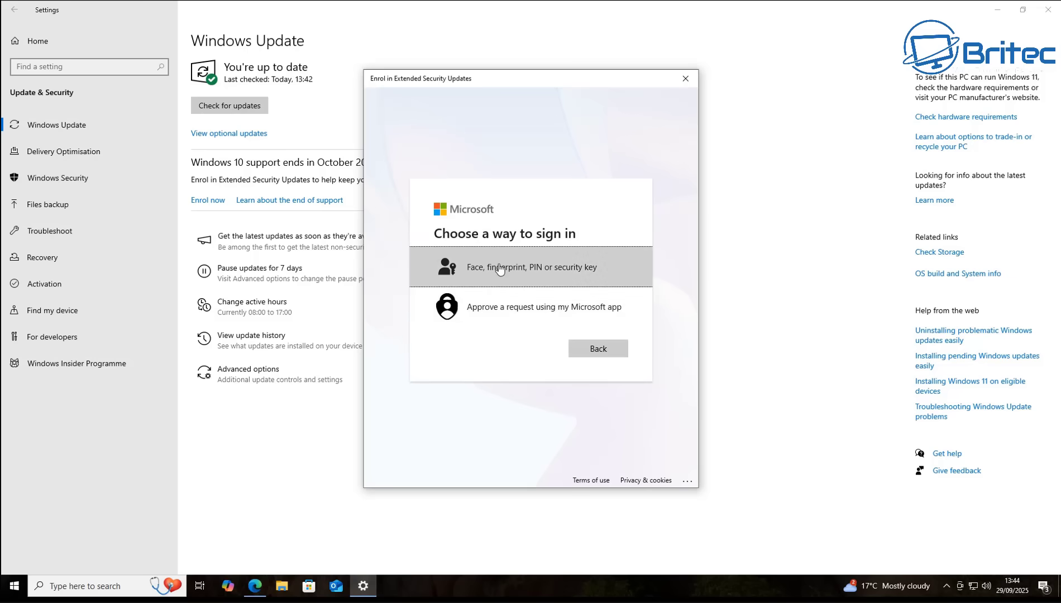
{"action": "left_click", "coordinate": [497, 312]}
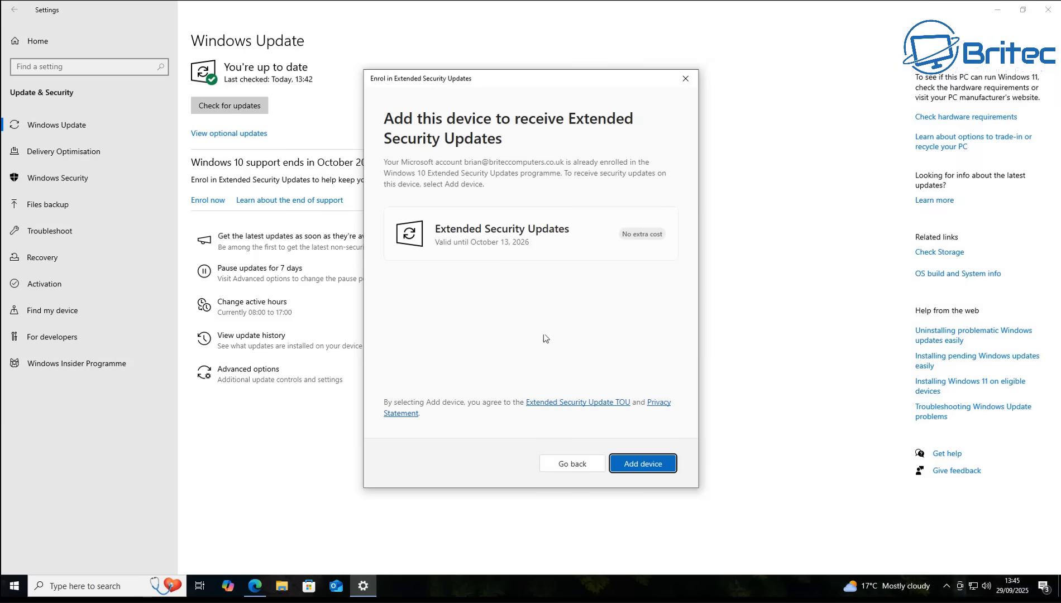
Step: Add this device to the Extended Security Updates programme and finish the enrolment
{"action": "left_click", "coordinate": [520, 233]}
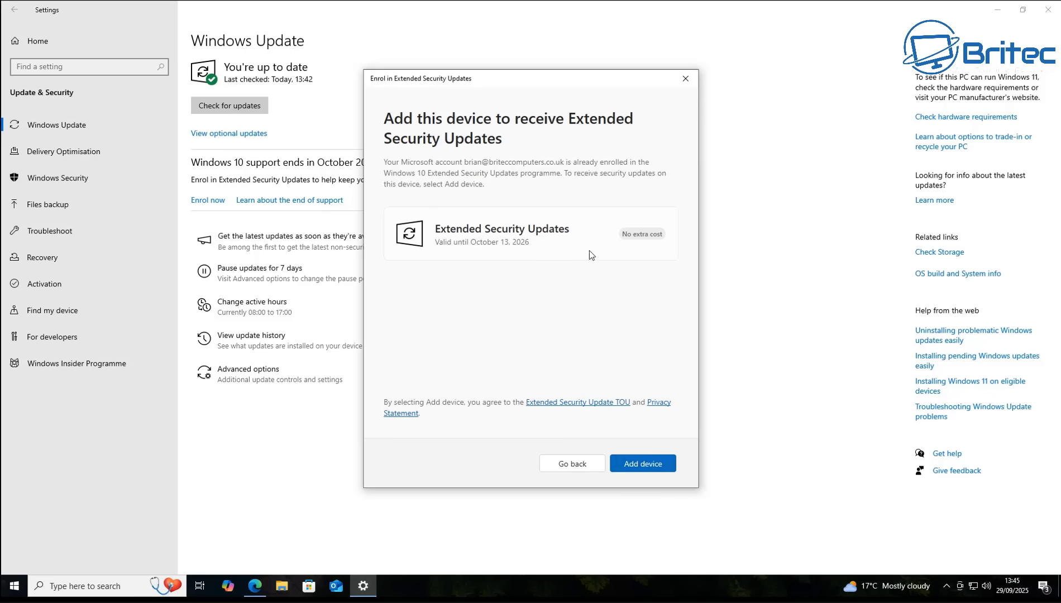
{"action": "left_click", "coordinate": [648, 471]}
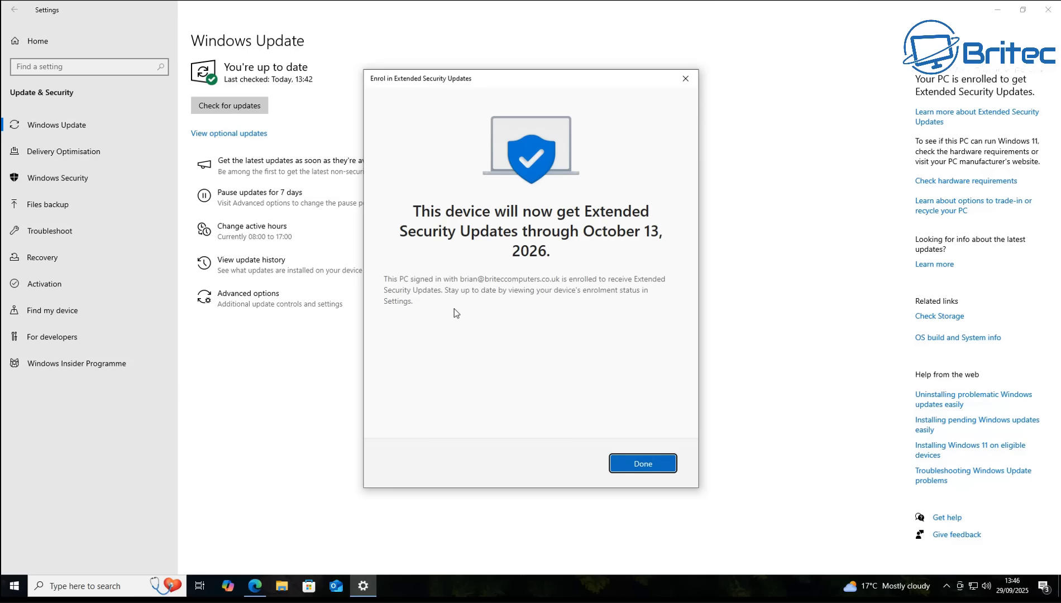
{"action": "left_click", "coordinate": [642, 466]}
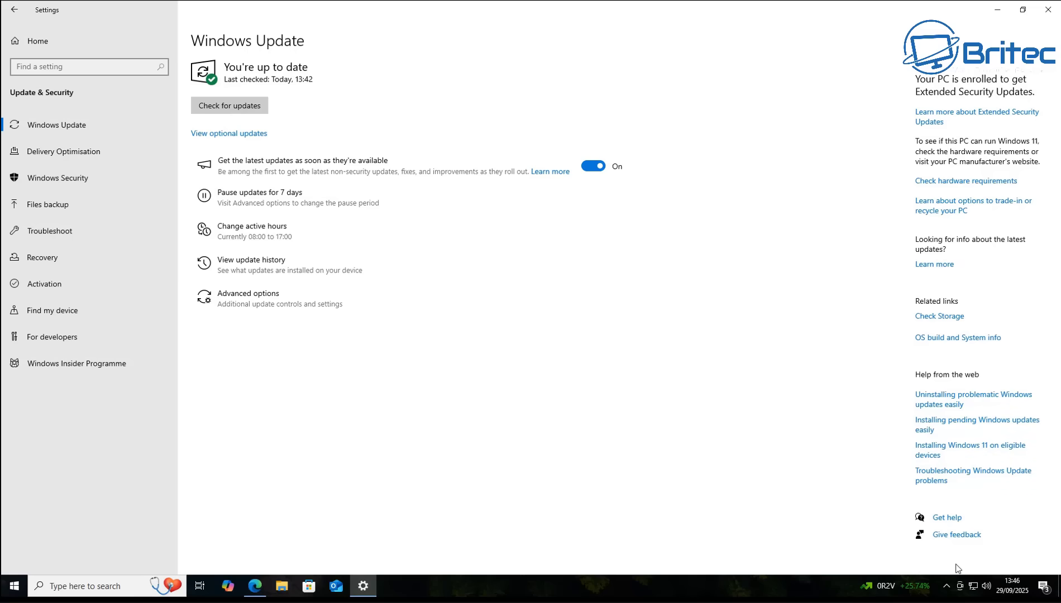
Step: Check OneDrive's sign-in status from the hidden notification icons and dismiss its window
{"action": "left_click", "coordinate": [945, 587]}
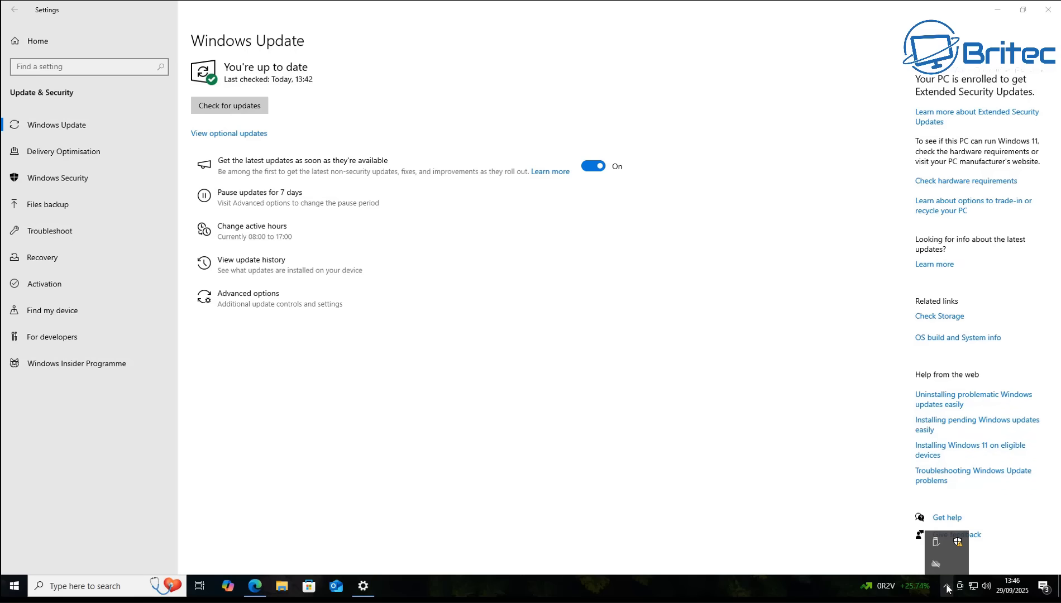
{"action": "left_click", "coordinate": [936, 563]}
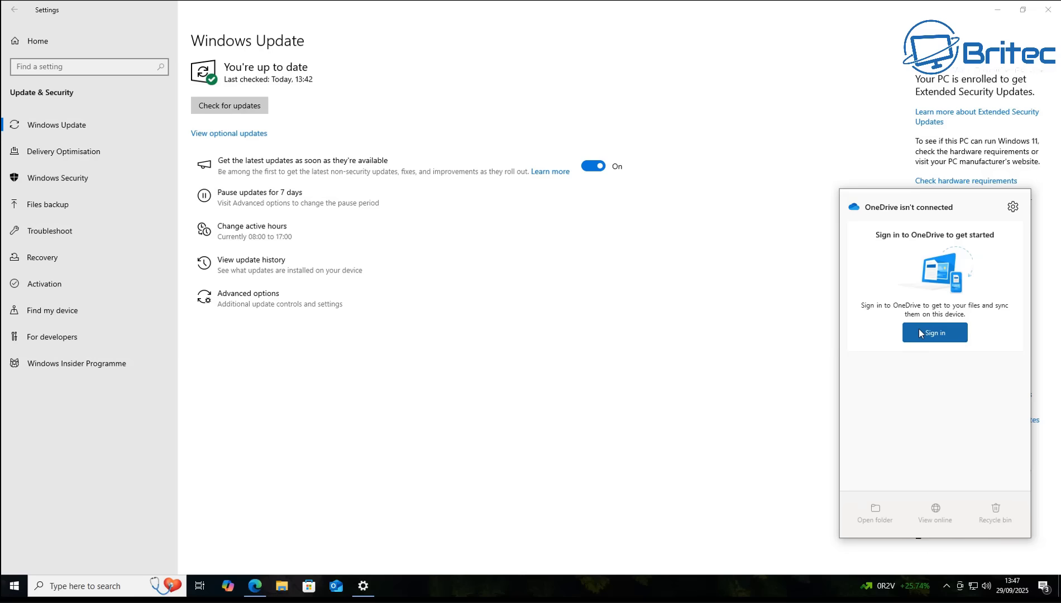
{"action": "left_click", "coordinate": [705, 370]}
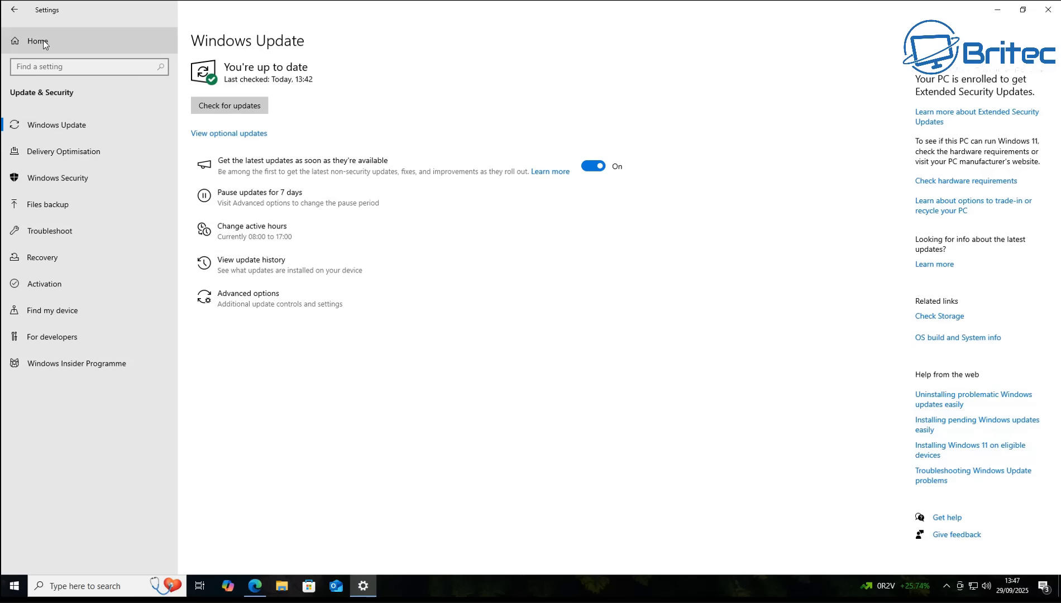
Step: In the account's Your info settings, stop signing in to all Microsoft apps automatically and return to the Settings home
{"action": "left_click", "coordinate": [14, 10]}
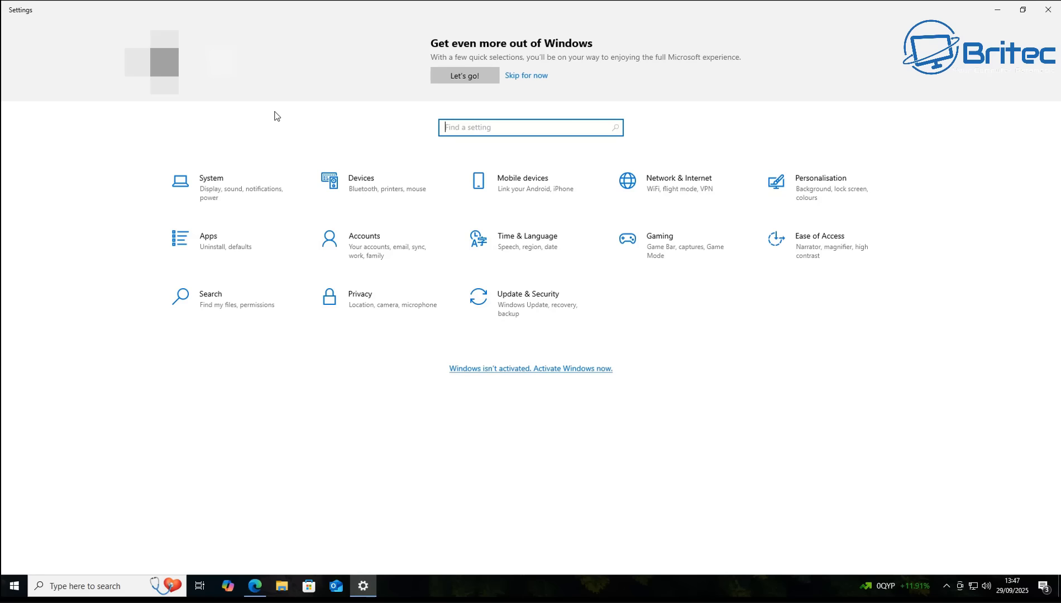
{"action": "mouse_move", "coordinate": [353, 587]}
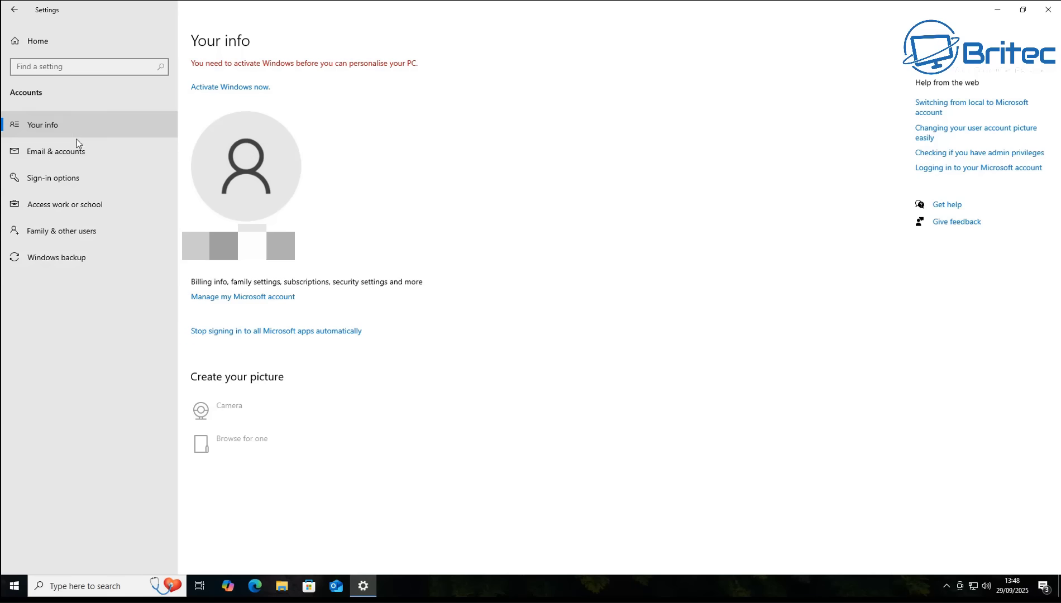
{"action": "left_click", "coordinate": [246, 331]}
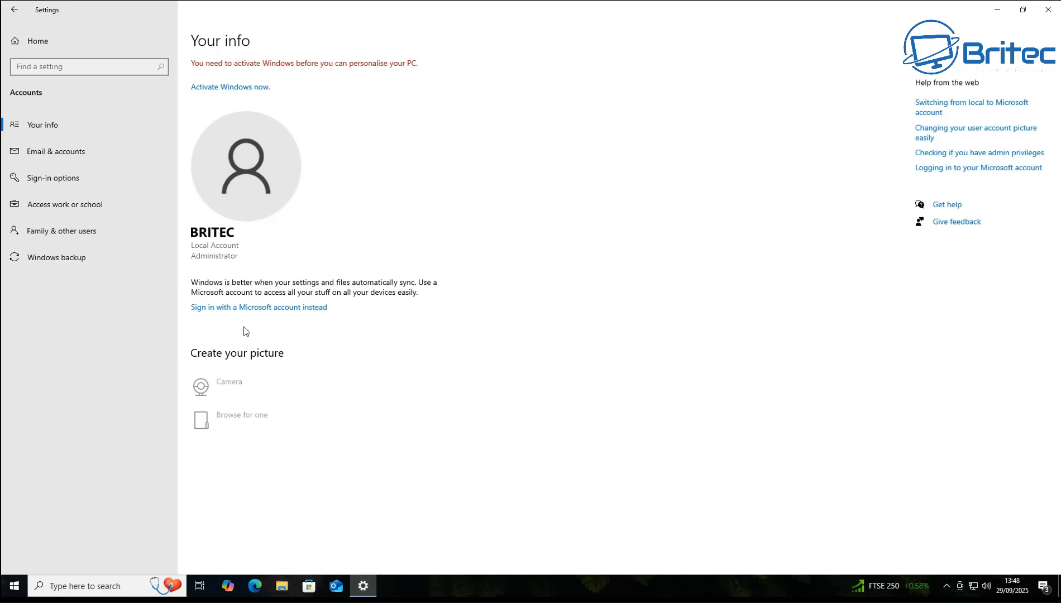
{"action": "left_click", "coordinate": [15, 11]}
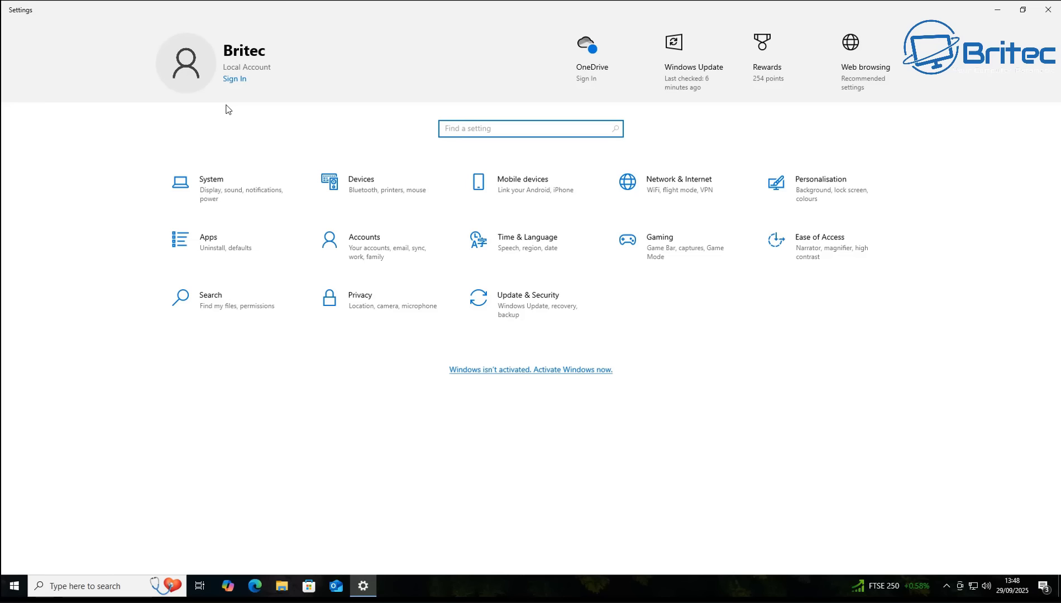
Step: Close Settings and restart the computer
{"action": "left_click", "coordinate": [1048, 9]}
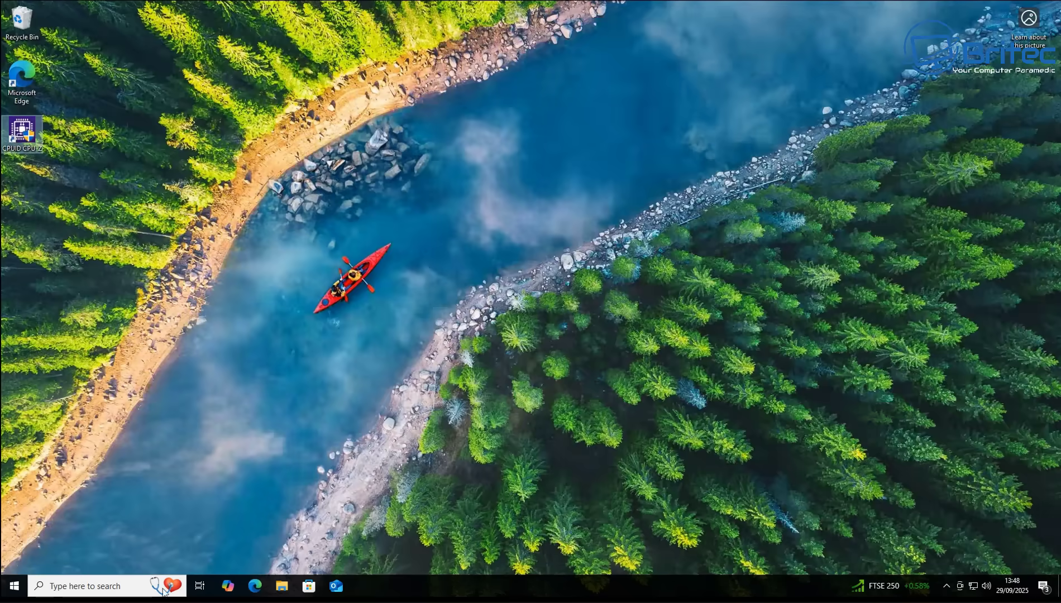
{"action": "left_click", "coordinate": [15, 586]}
{"action": "left_click", "coordinate": [12, 564]}
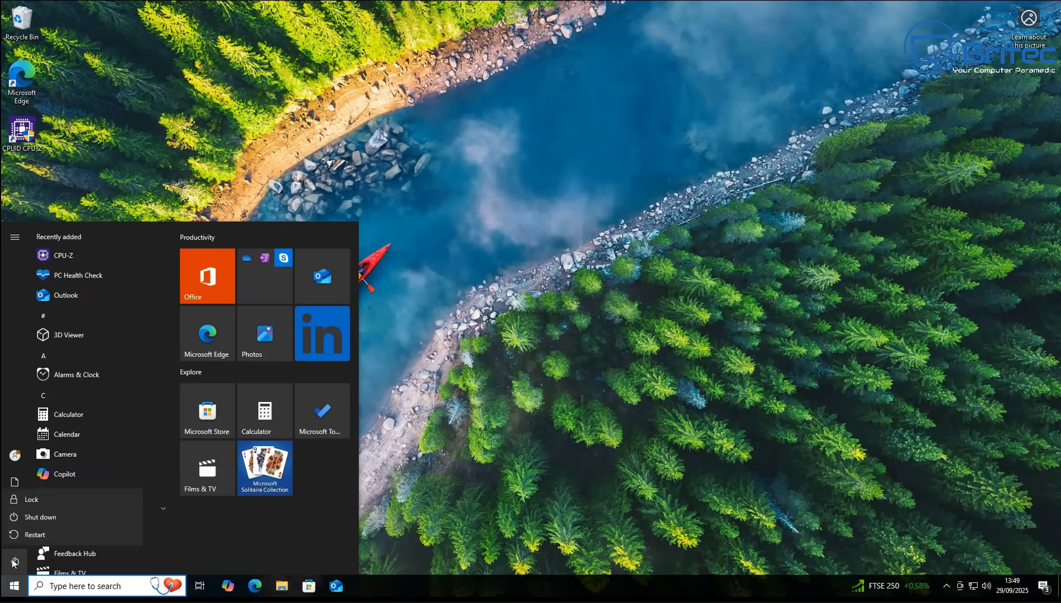
{"action": "left_click", "coordinate": [30, 537]}
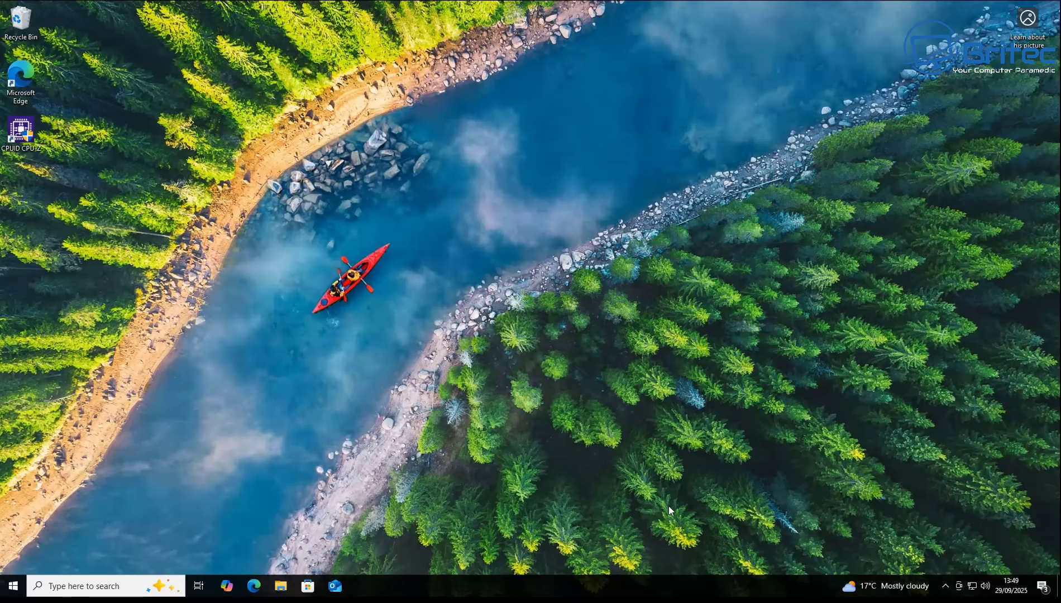
Step: Reopen Settings, check the account sign-in state and the Extended Security Updates enrolment under Windows Update, and close Settings
{"action": "left_click", "coordinate": [13, 586]}
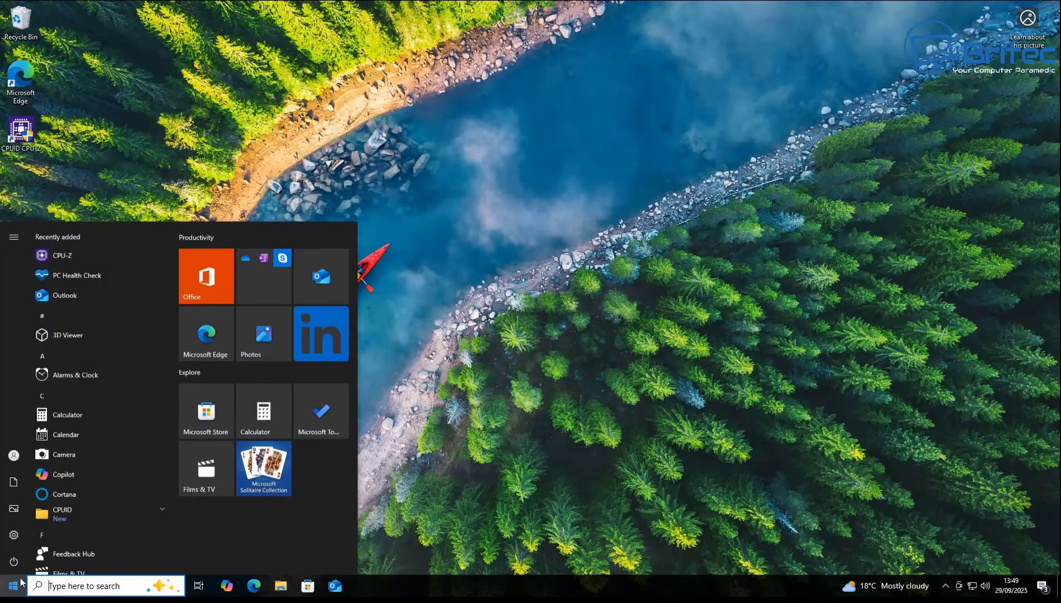
{"action": "left_click", "coordinate": [10, 536]}
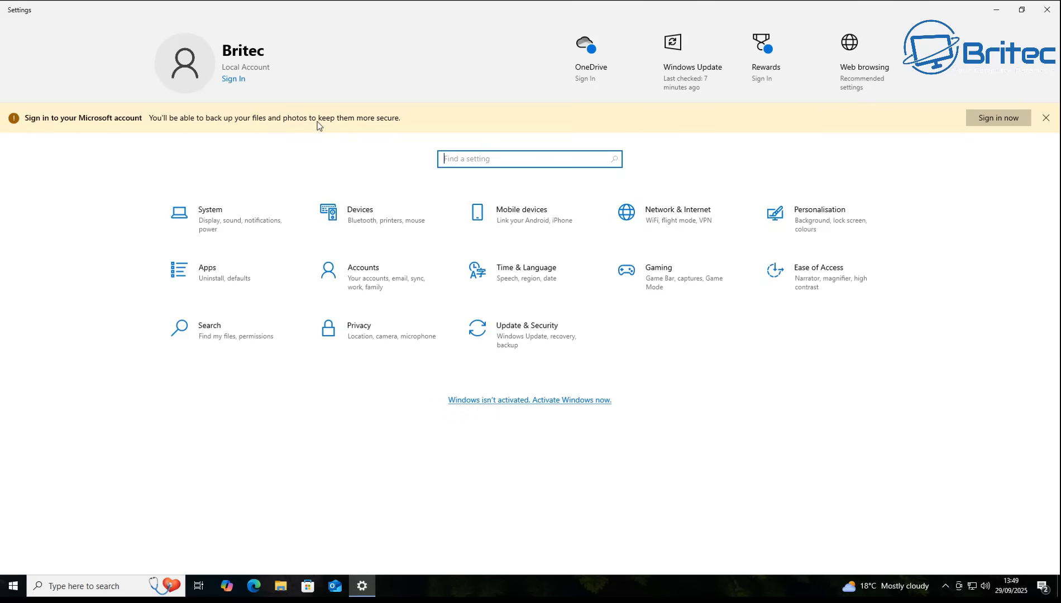
{"action": "left_click", "coordinate": [580, 83]}
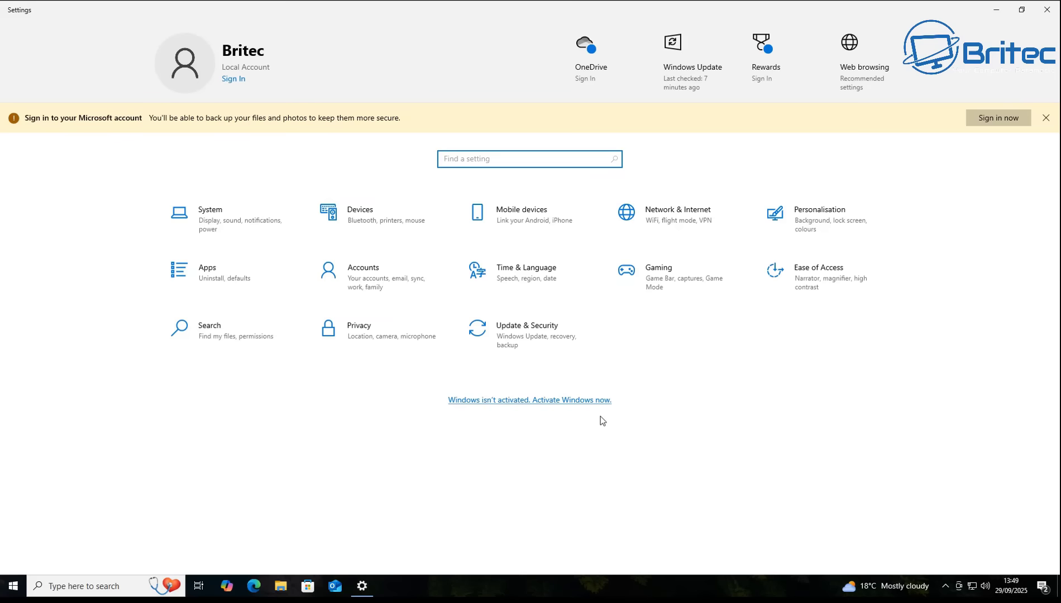
{"action": "left_click", "coordinate": [523, 329]}
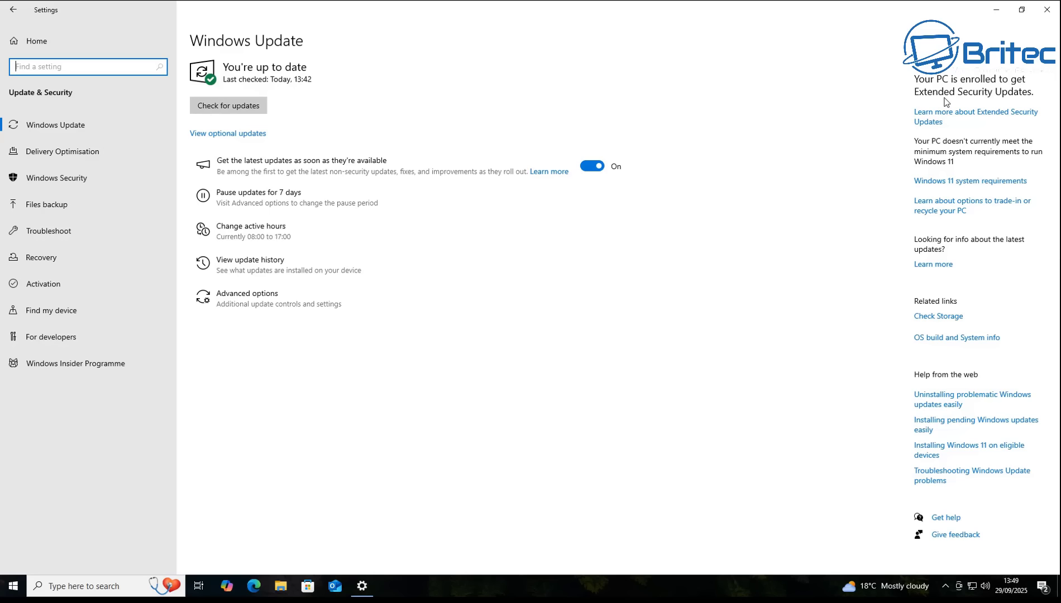
{"action": "left_click", "coordinate": [1048, 12]}
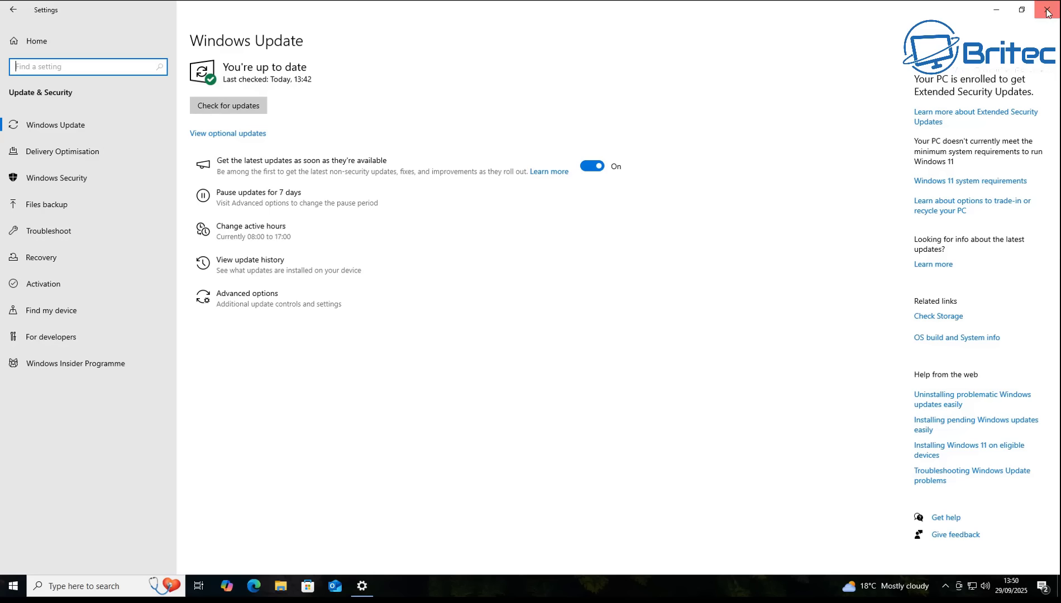